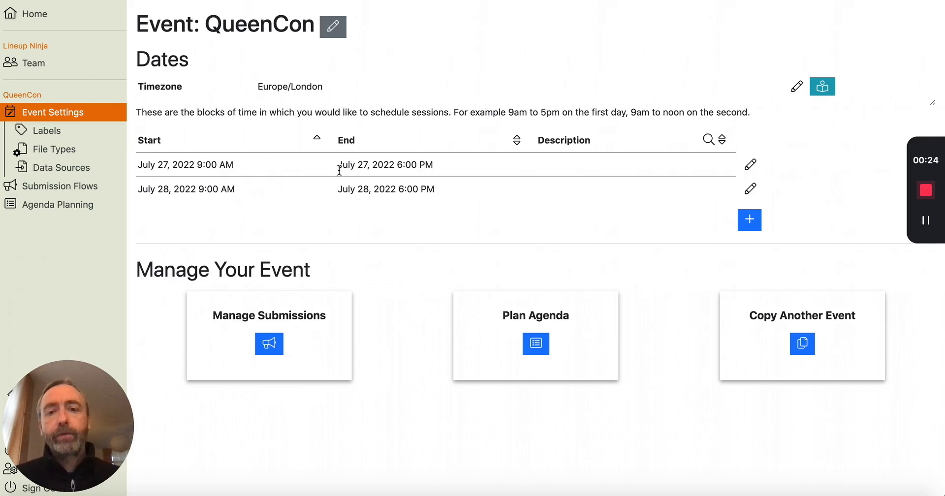
Open the event's speakers list from agenda planning to review each speaker's session and label
left_click(59, 205)
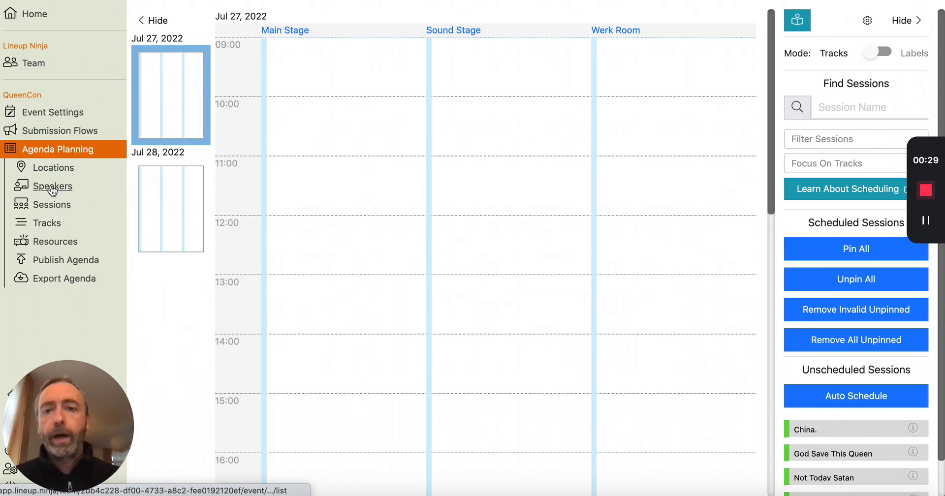
left_click(52, 188)
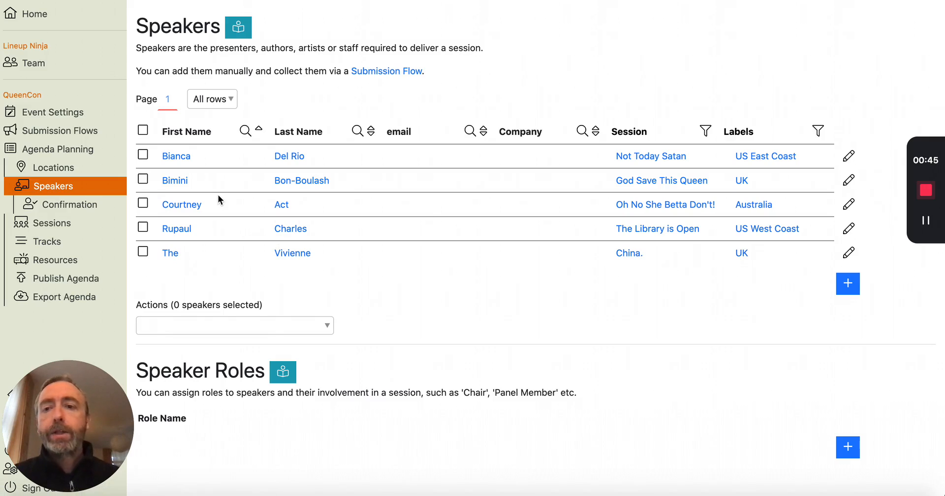
Open the Australia label from the event's label settings and examine its scheduling windows
left_click(61, 118)
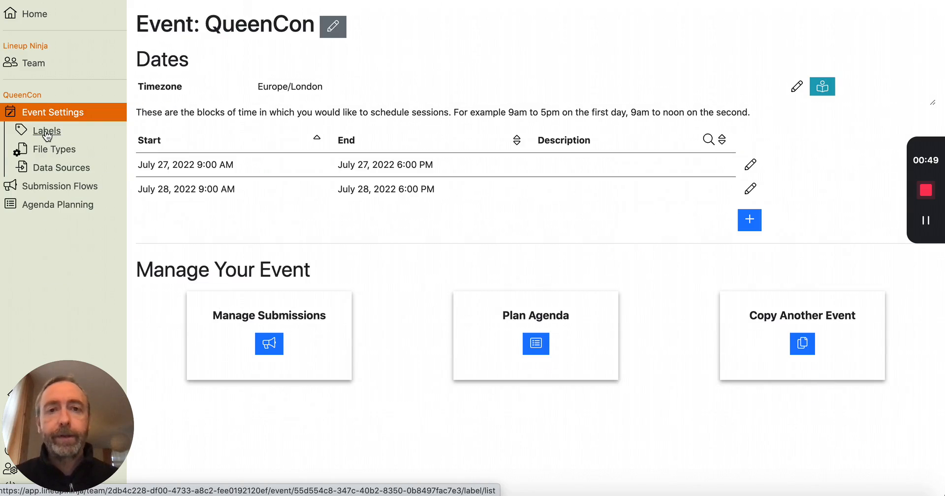
left_click(46, 132)
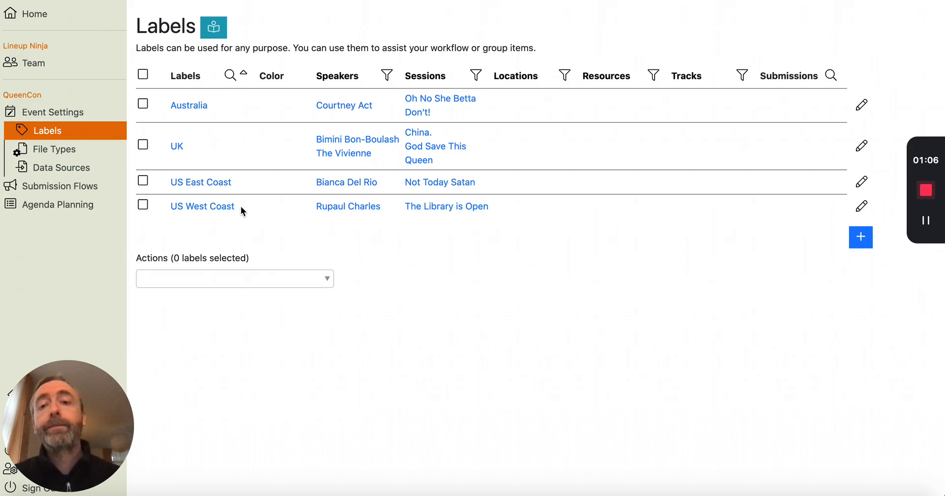
left_click(195, 106)
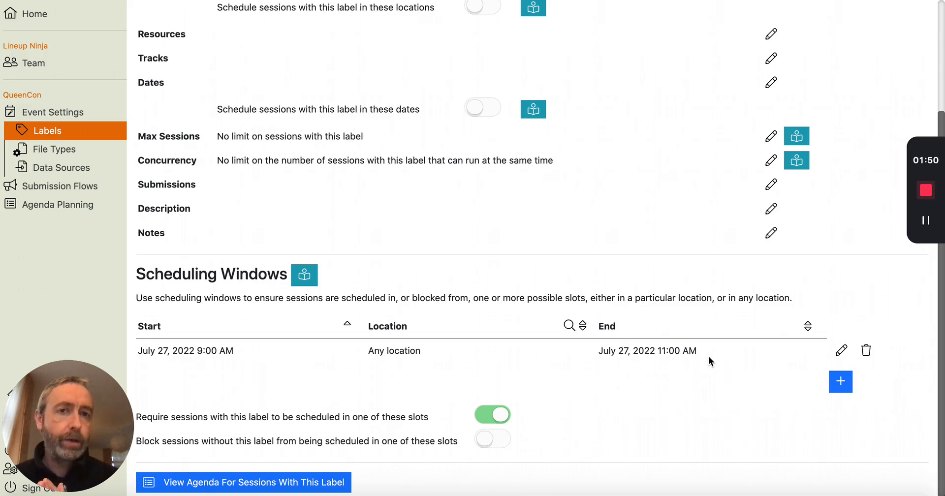
Switch to the Remote Speaker Scheduler web page and set the speaker timezone to Australia/Sydney
key("ctrl+Tab")
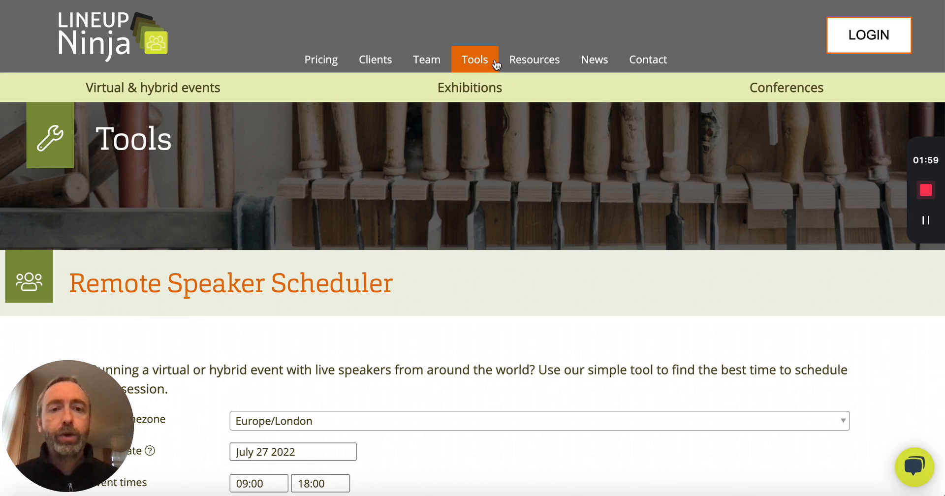
scroll(539, 356, "down", 6)
scroll(508, 341, "down", 2)
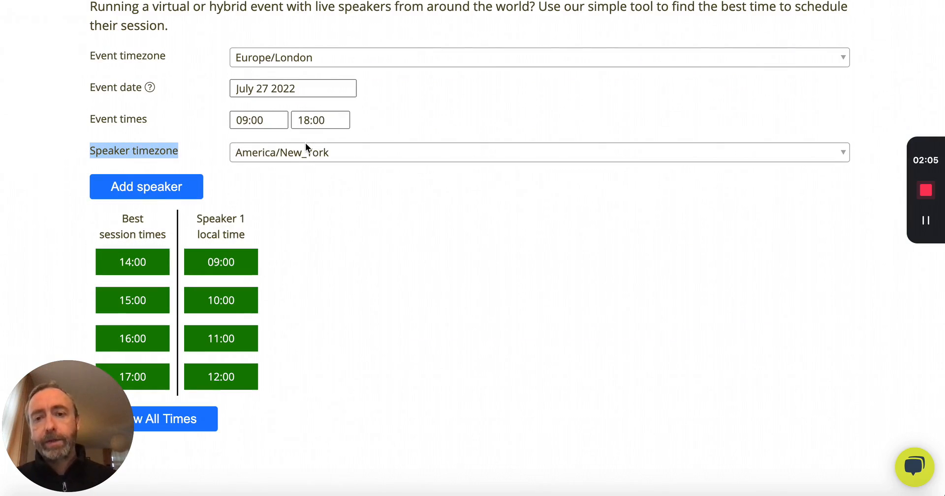
left_click(397, 151)
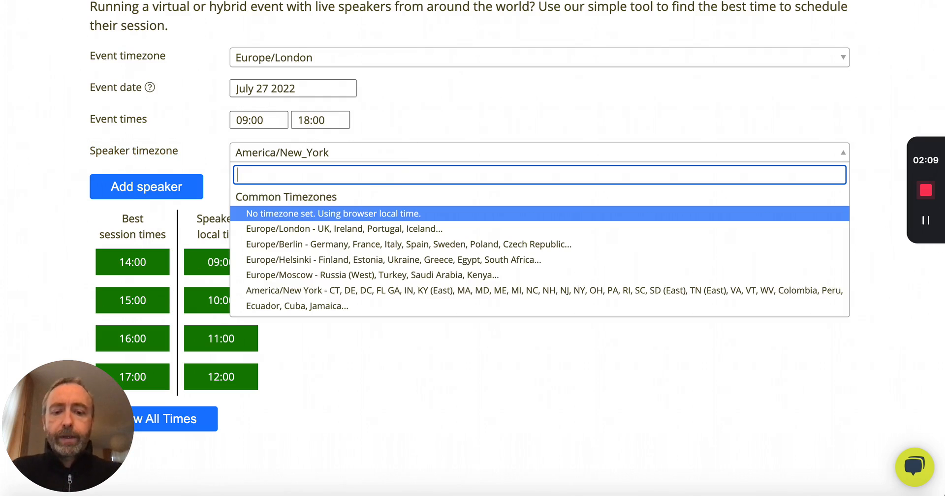
type("sydney")
left_click(265, 245)
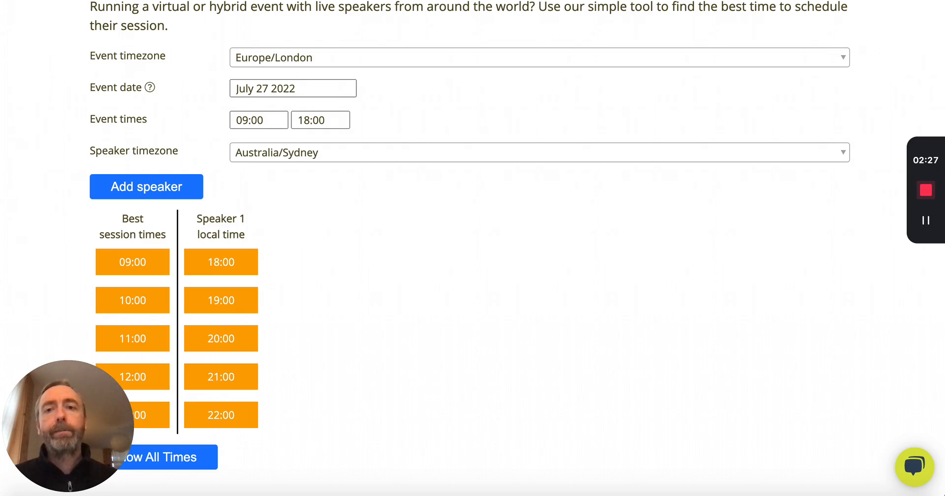
Back in the Australia label, start a new scheduling window for July 28, 2022 with a 9:00 AM start time
key("ctrl+Tab")
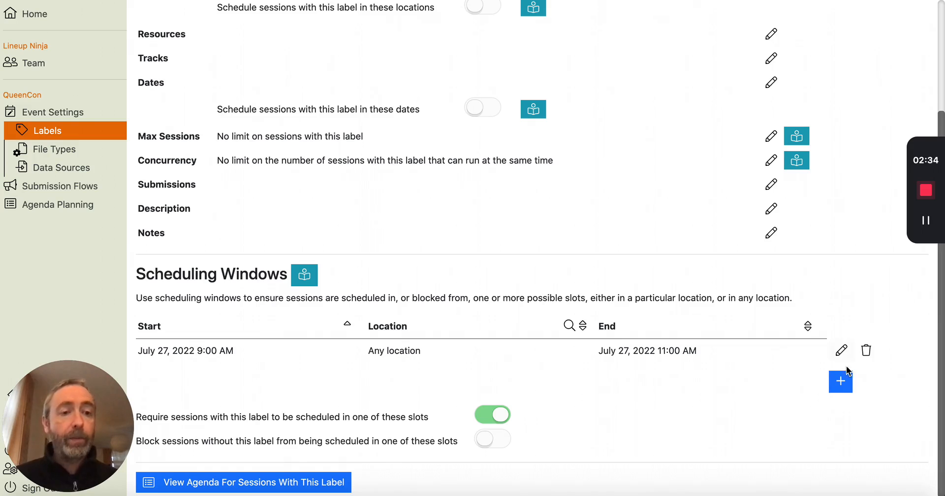
left_click(842, 383)
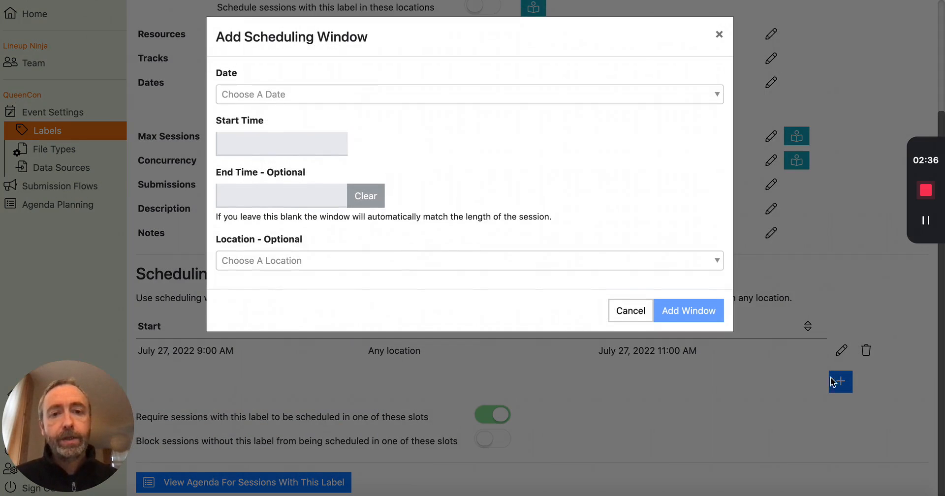
left_click(380, 98)
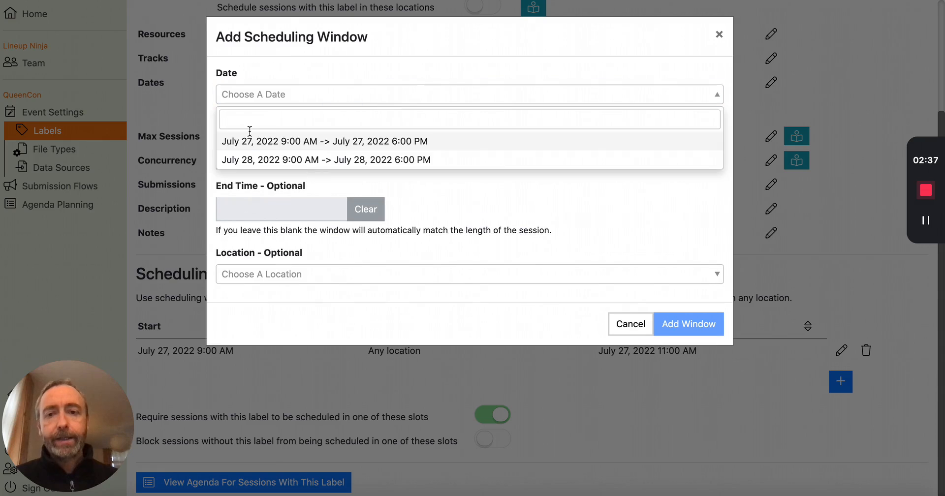
left_click(289, 157)
left_click(236, 144)
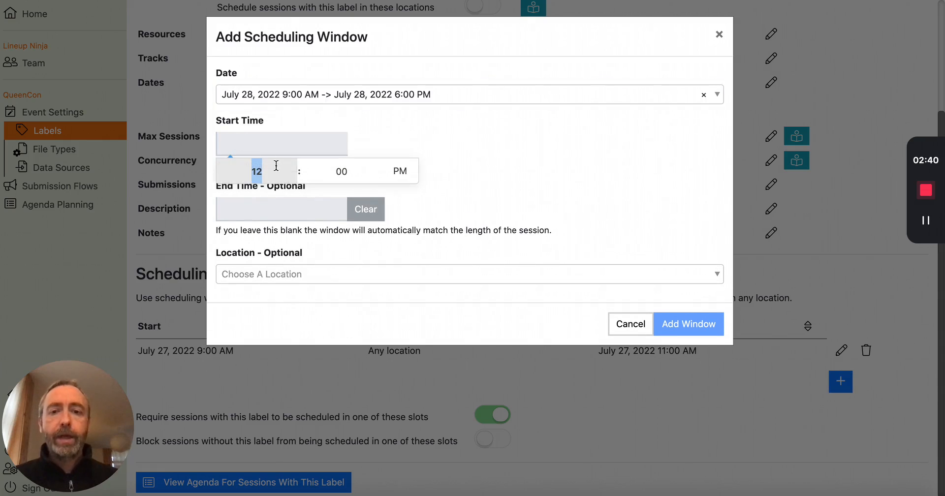
left_click(293, 179)
left_click(293, 179)
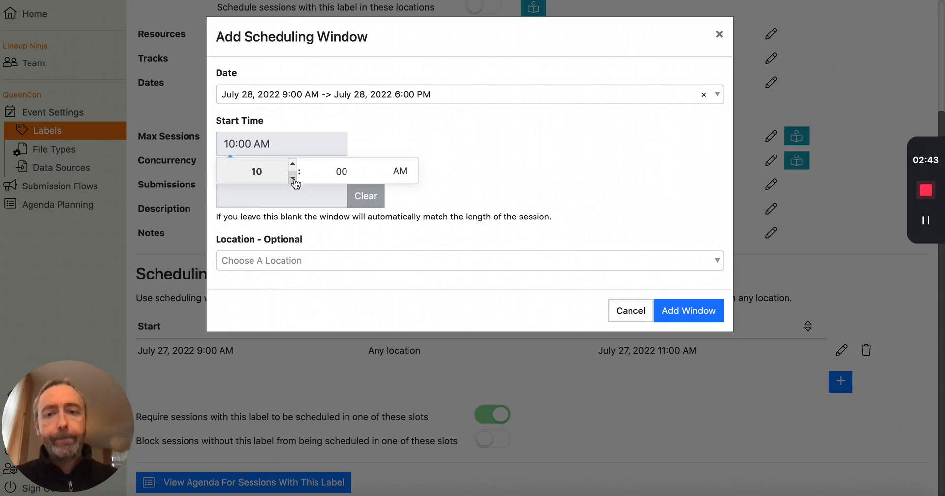
left_click(293, 179)
Set the scheduling window's end time to 11:00 AM and add it without choosing a location
left_click(290, 195)
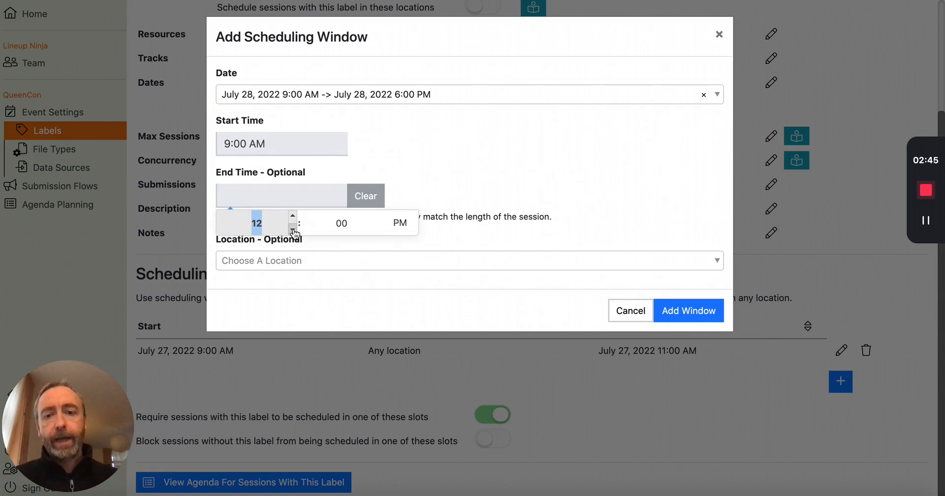
left_click(293, 231)
left_click(482, 172)
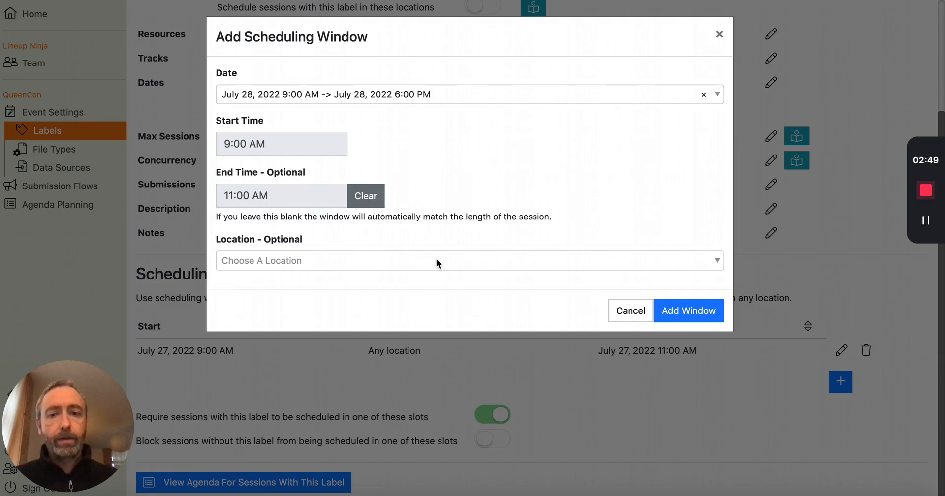
left_click(692, 315)
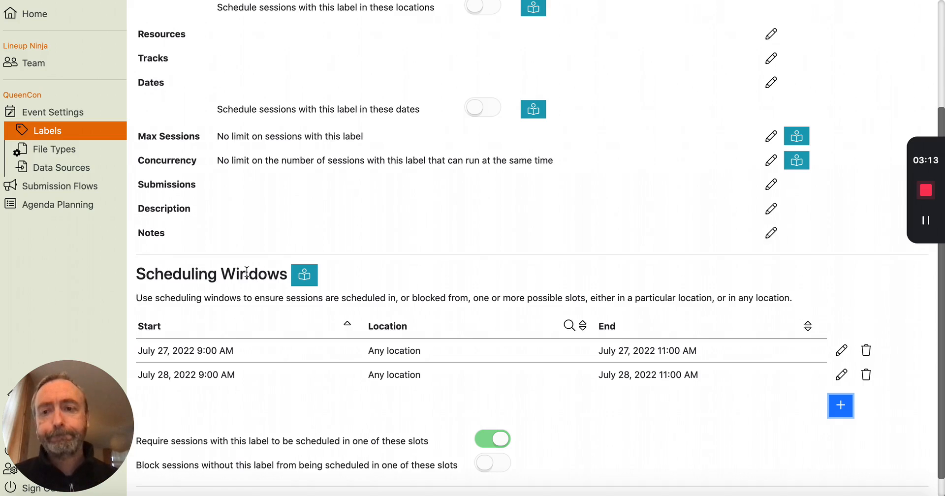
Review the labels assigned in the event's speakers list and sessions list
left_click(68, 212)
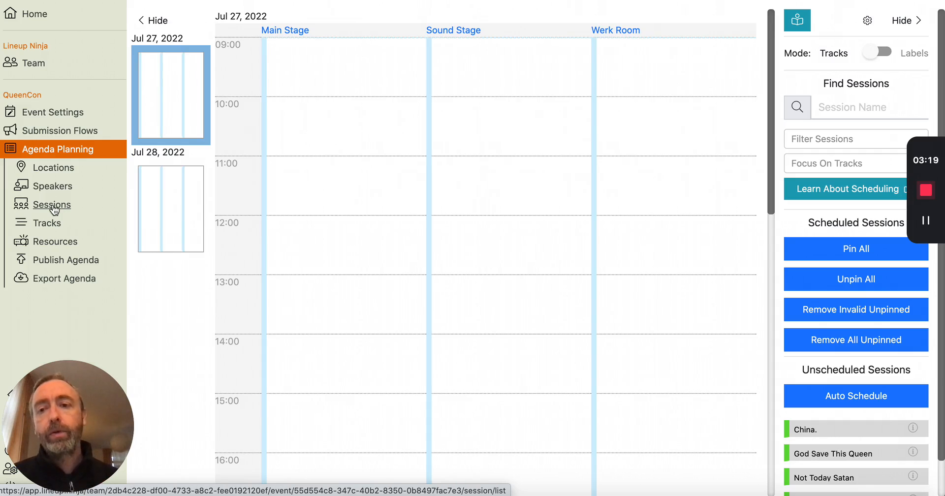
left_click(52, 187)
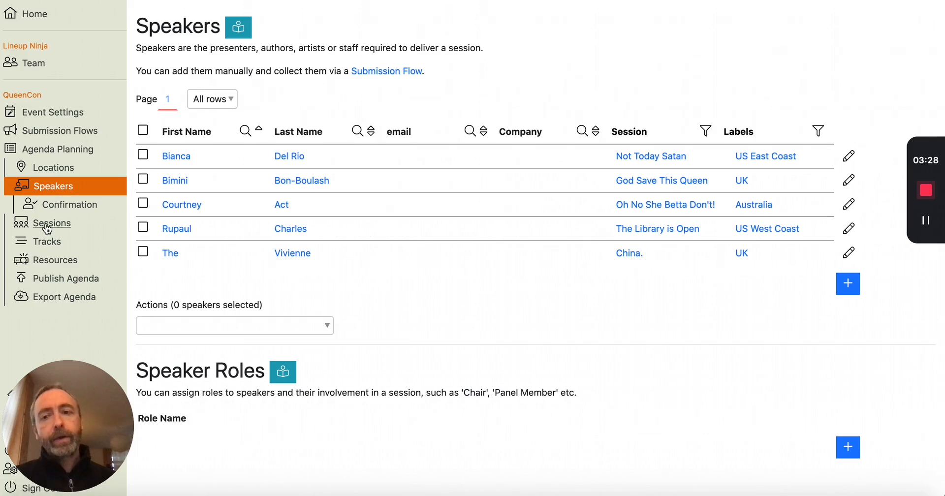
left_click(49, 223)
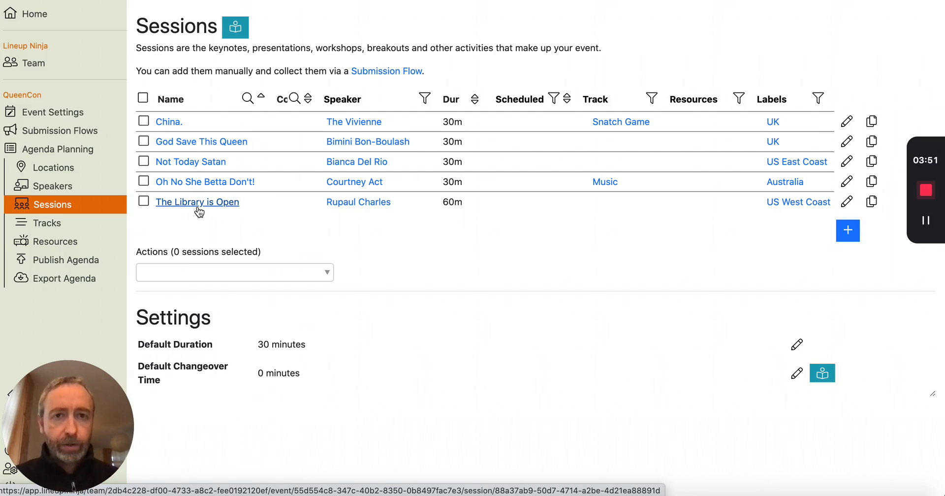
In the agenda planner, schedule the session "Not Today Satan" on the Main Stage at 14:00 on July 27, 2022
left_click(60, 154)
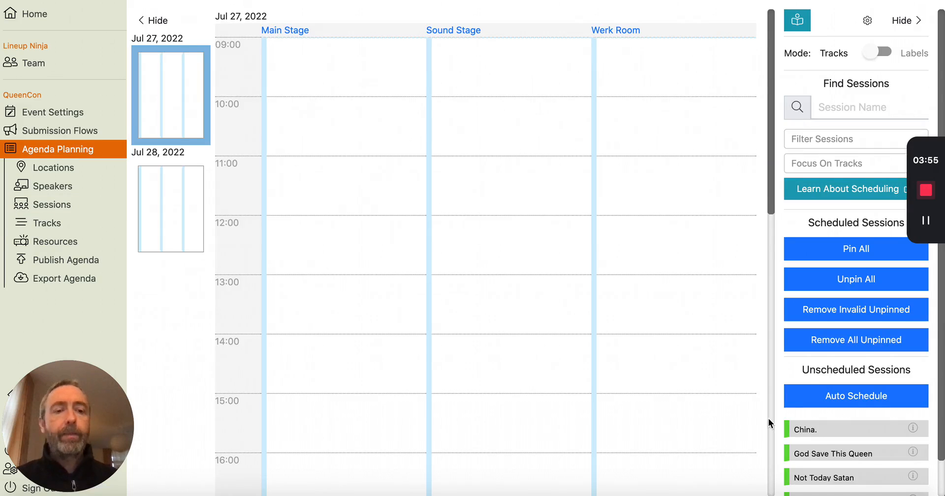
scroll(850, 442, "down", 1)
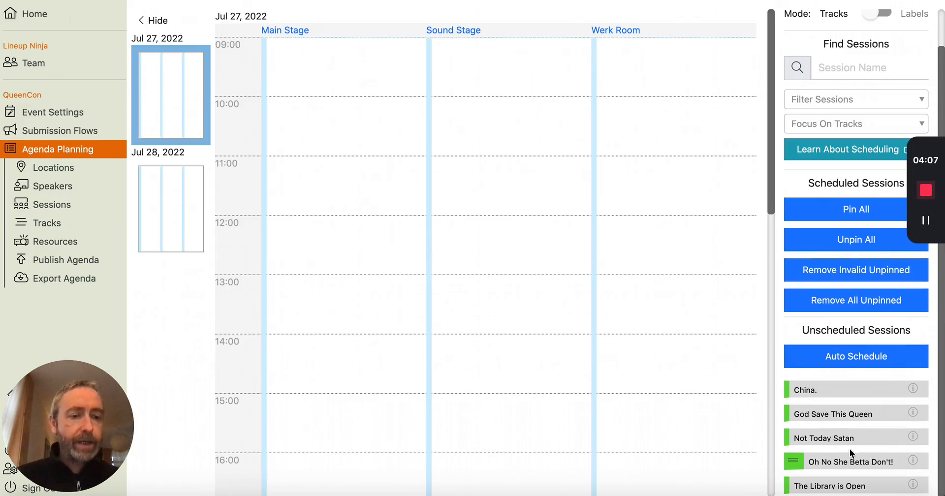
mouse_move(914, 446)
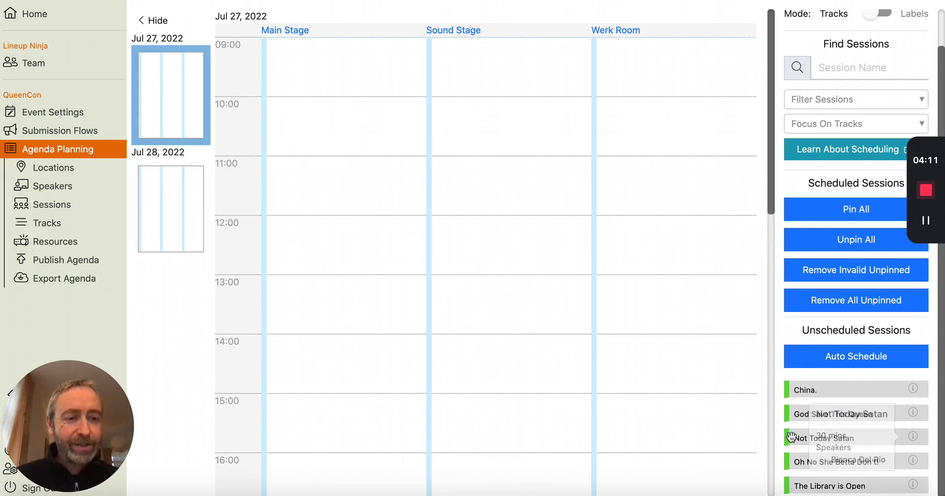
left_click_drag(799, 437, 362, 340)
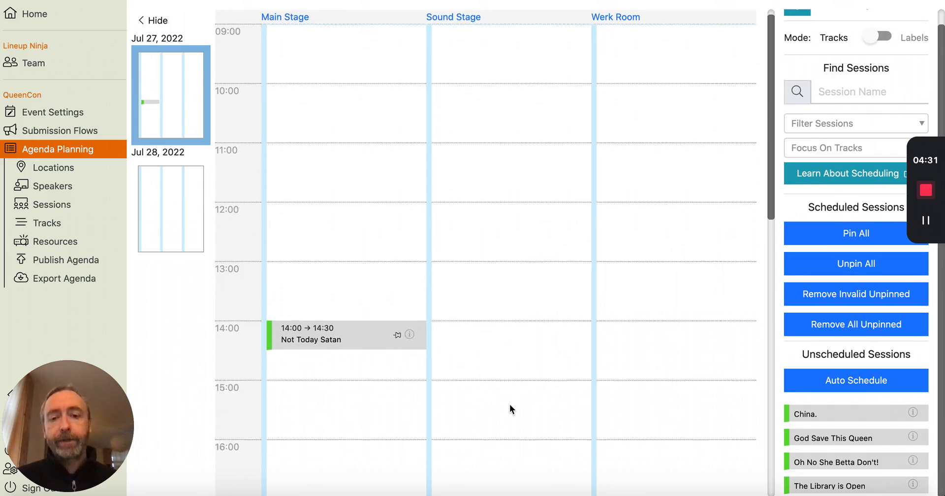
Schedule the session "Oh No She Betta Don't!" on the Main Stage at 09:00 on July 27, 2022
scroll(509, 404, "down", 3)
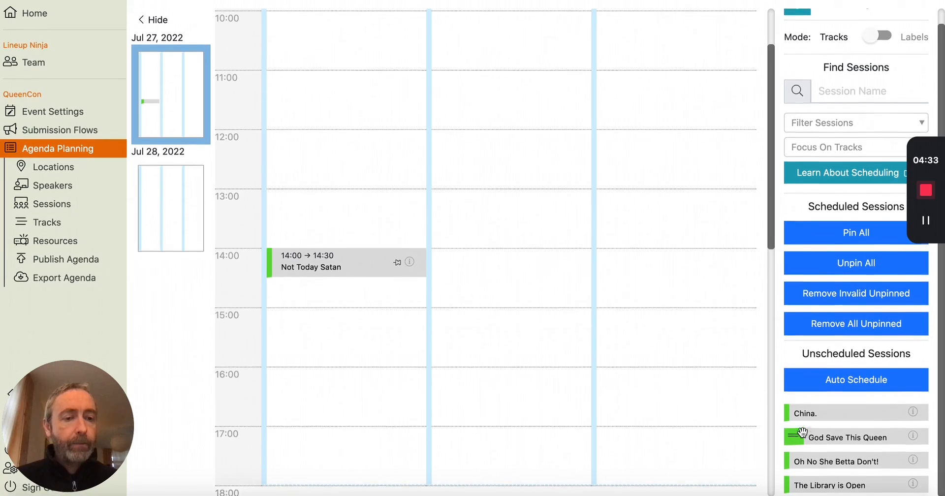
mouse_move(917, 462)
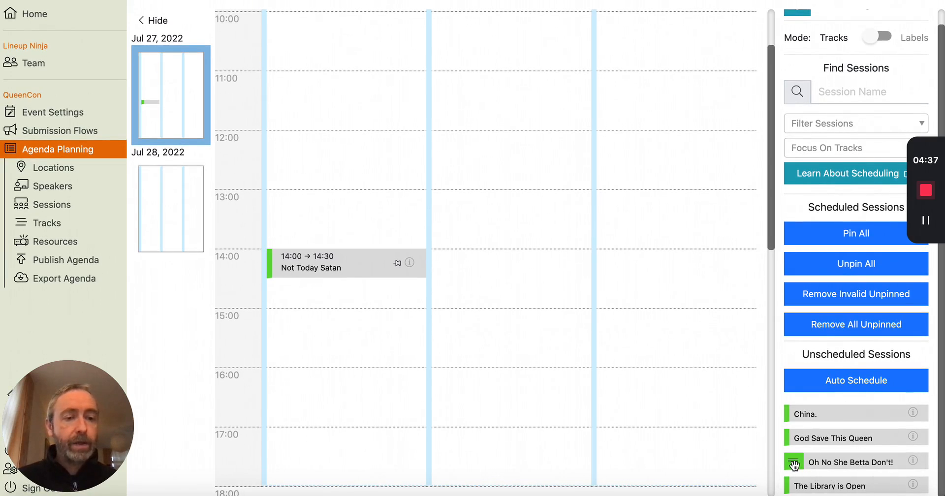
left_click_drag(794, 464, 323, 59)
left_click_drag(322, 73, 273, 35)
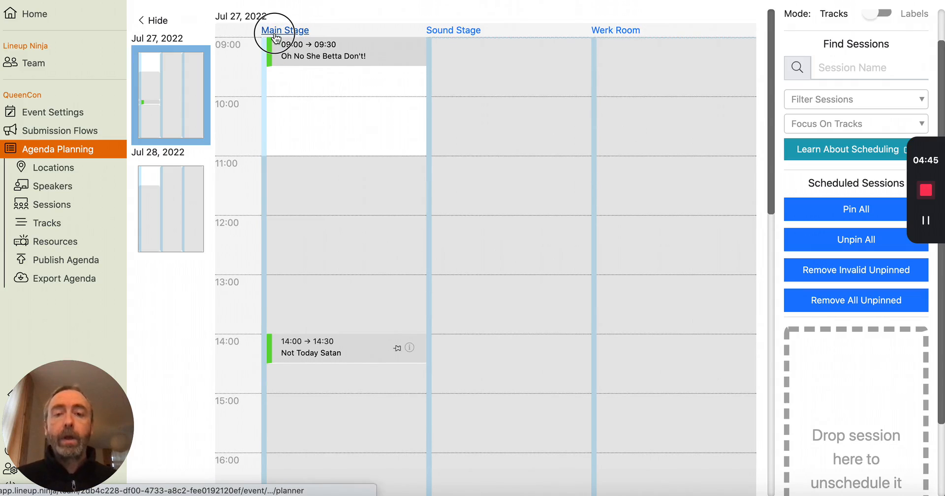
left_click_drag(278, 47, 329, 43)
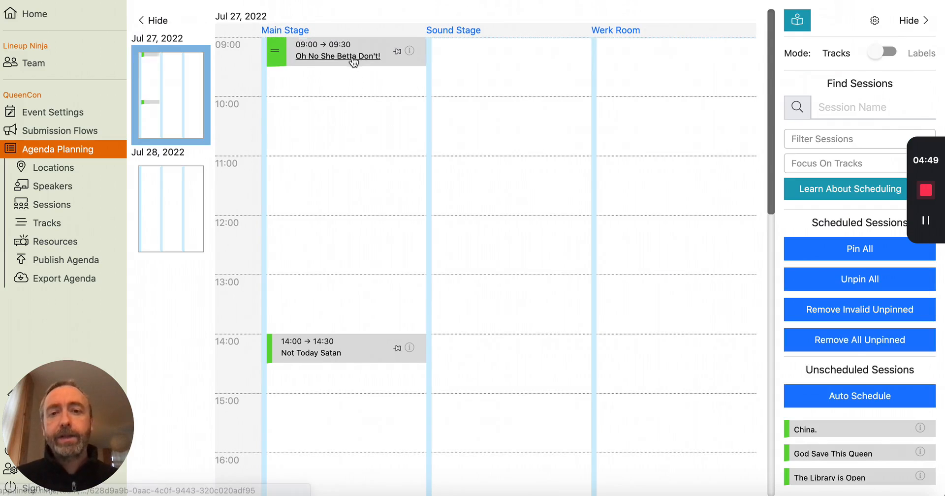
Check the details of the 09:00 session and the locations assigned to each track, and return to the agenda planner
mouse_move(409, 51)
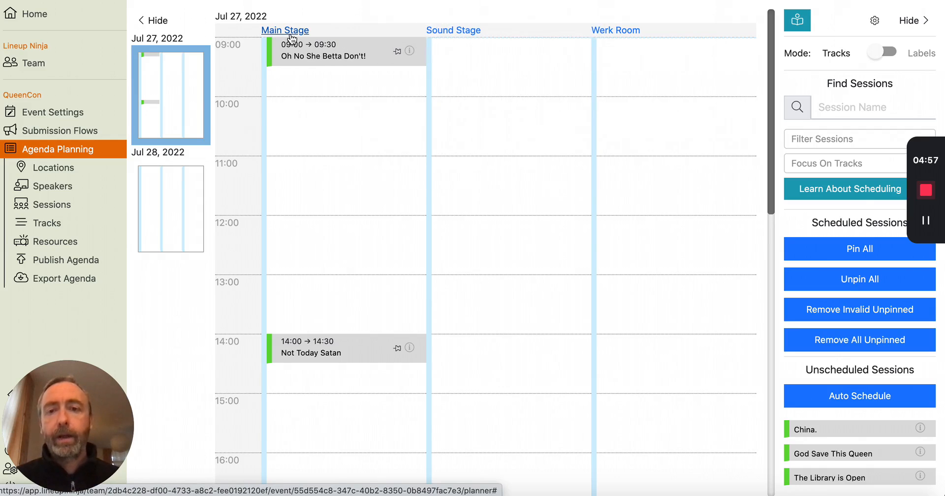
left_click(48, 225)
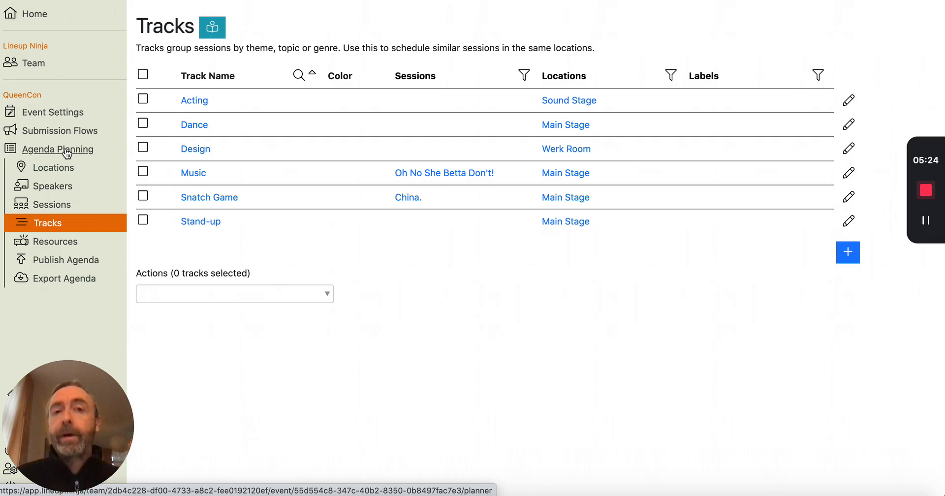
left_click(67, 152)
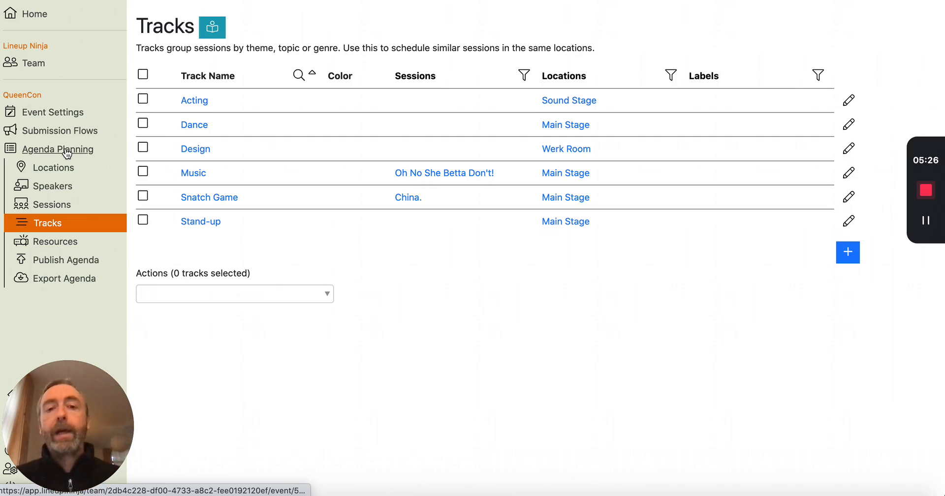